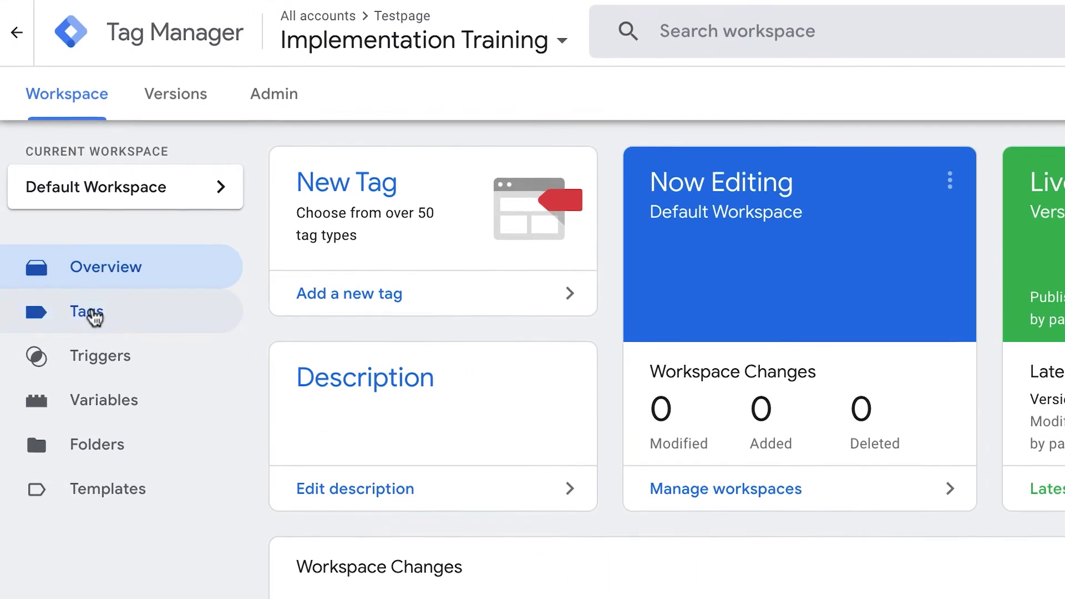
# - Create a new user-defined variable and name it "Facebook Pixel Variable"
pyautogui.click(44, 203)
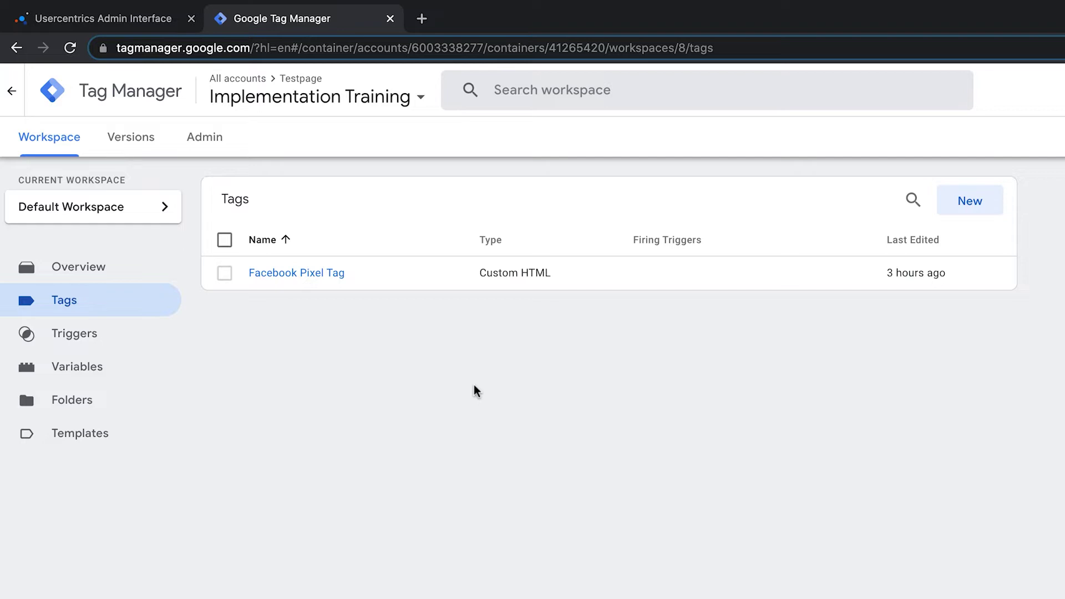
pyautogui.click(111, 371)
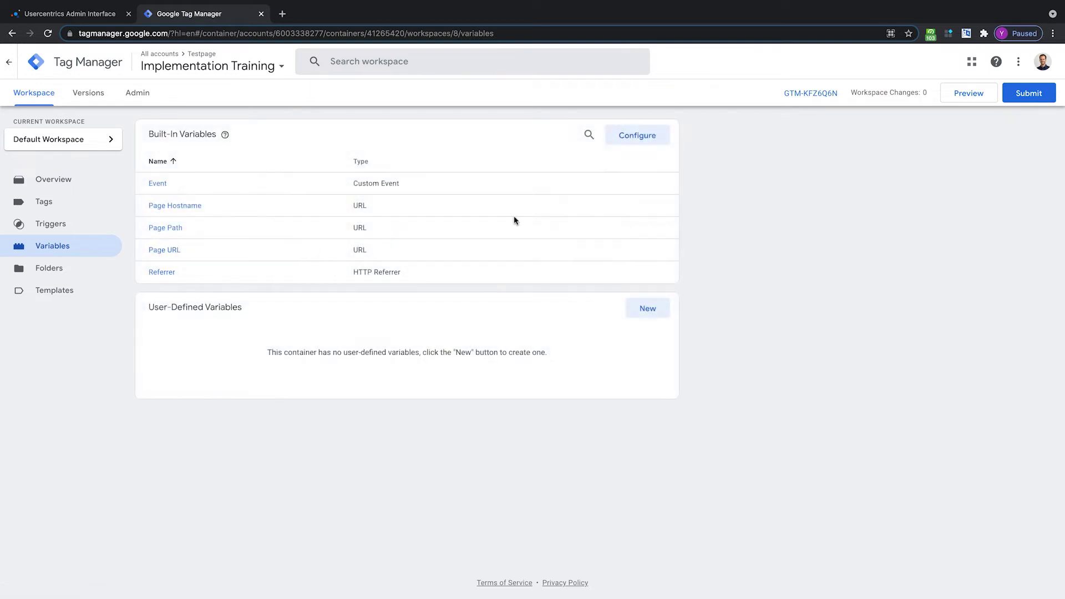
pyautogui.click(647, 308)
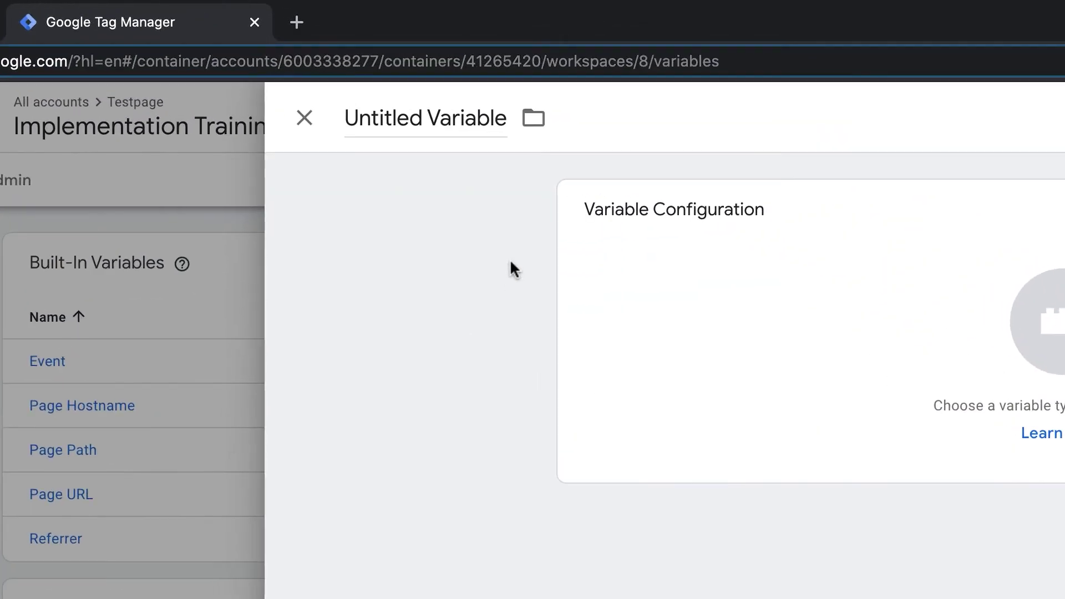
pyautogui.doubleClick(338, 66)
pyautogui.tripleClick(408, 127)
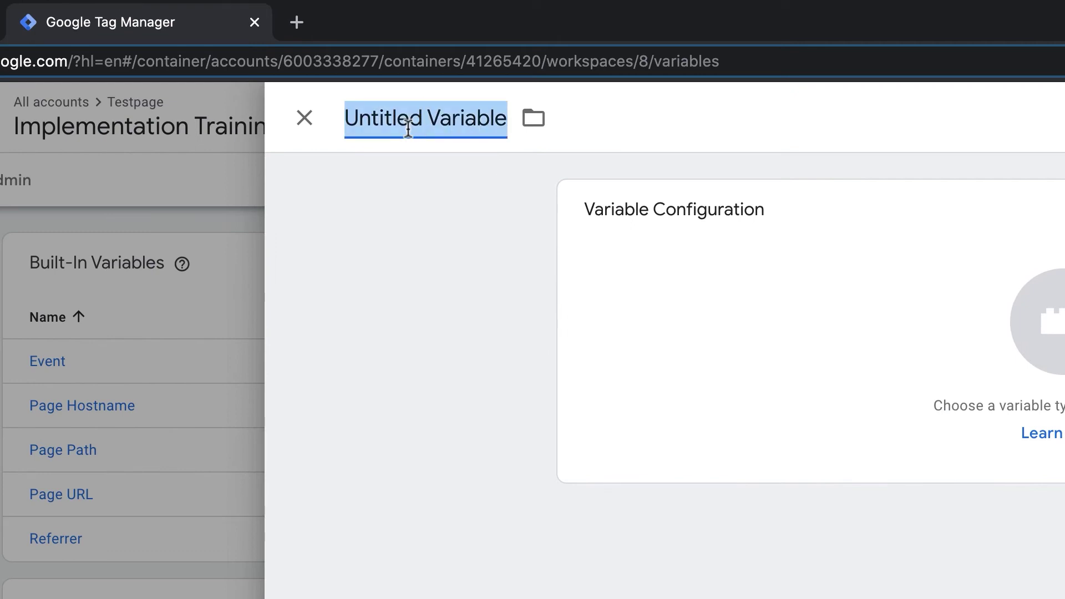
pyautogui.write('Facebook Pixel Variable')
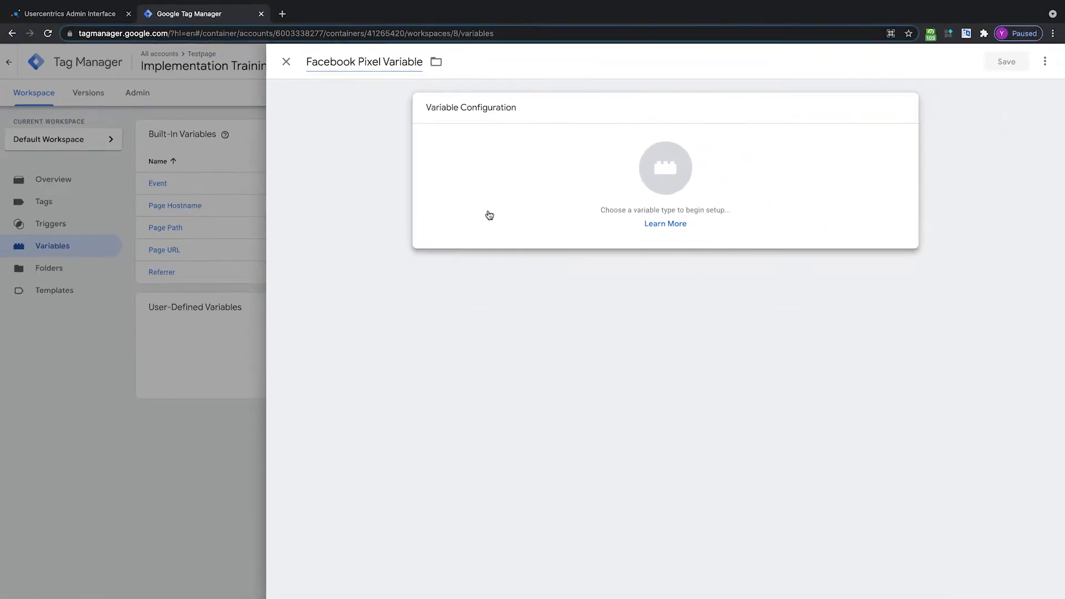
# - Configure the variable as a Data Layer Variable named "Facebook Pixel", checking the name against the data processing services in the Usercentrics Admin Interface
pyautogui.click(489, 215)
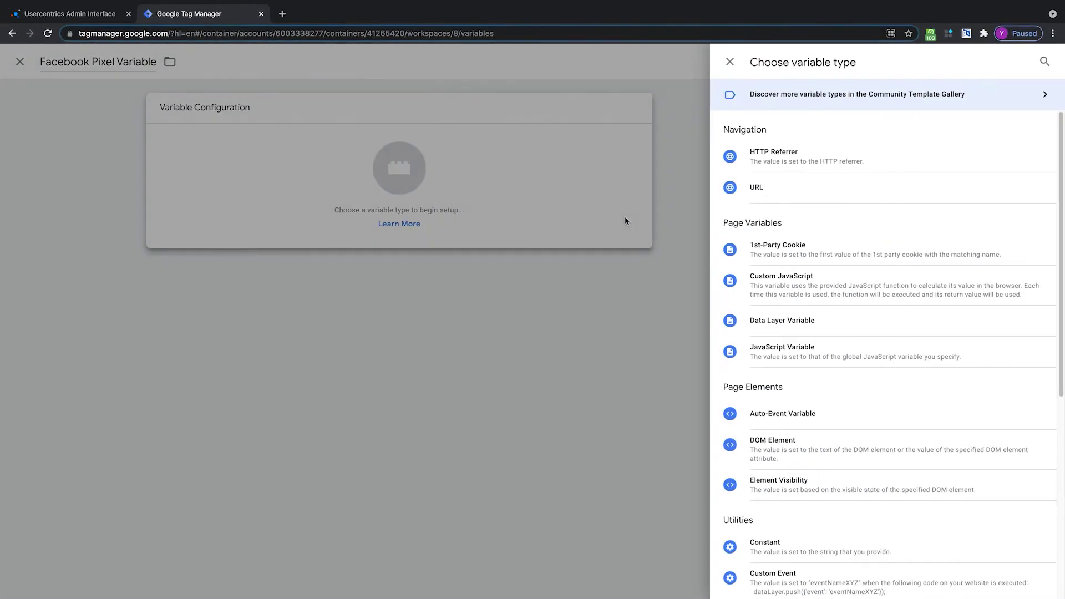
pyautogui.click(795, 327)
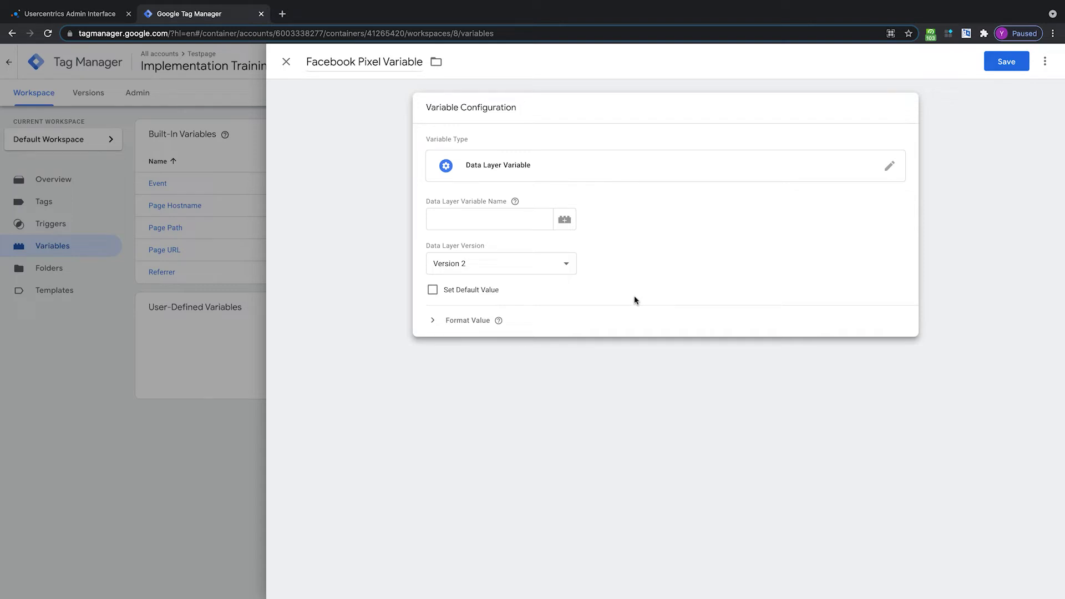
pyautogui.click(69, 13)
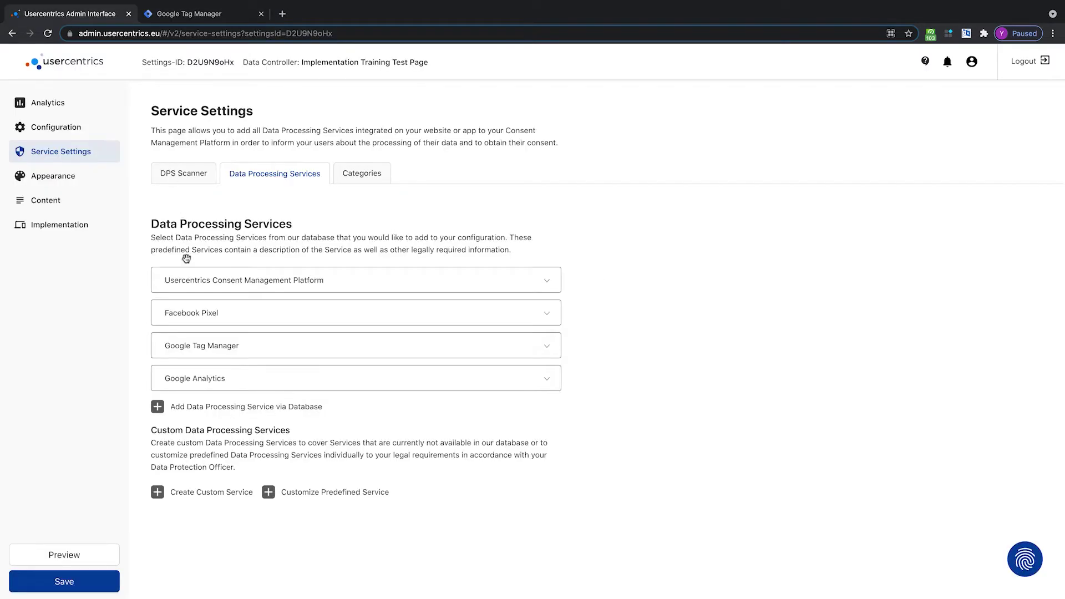
pyautogui.click(189, 14)
pyautogui.click(438, 218)
pyautogui.write('Faceb')
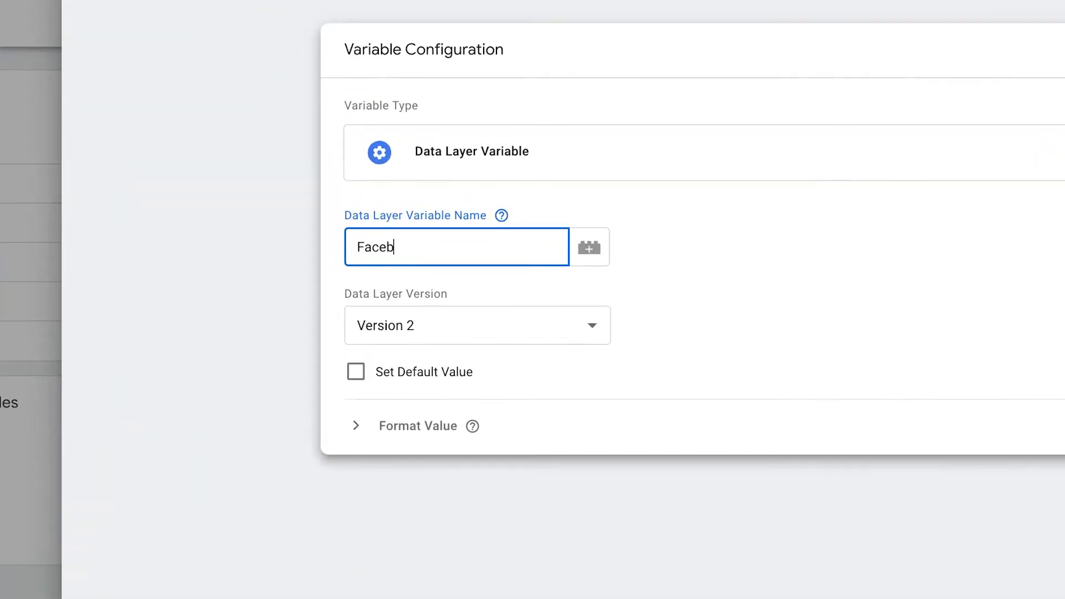
pyautogui.write('ook Pix')
pyautogui.write('el')
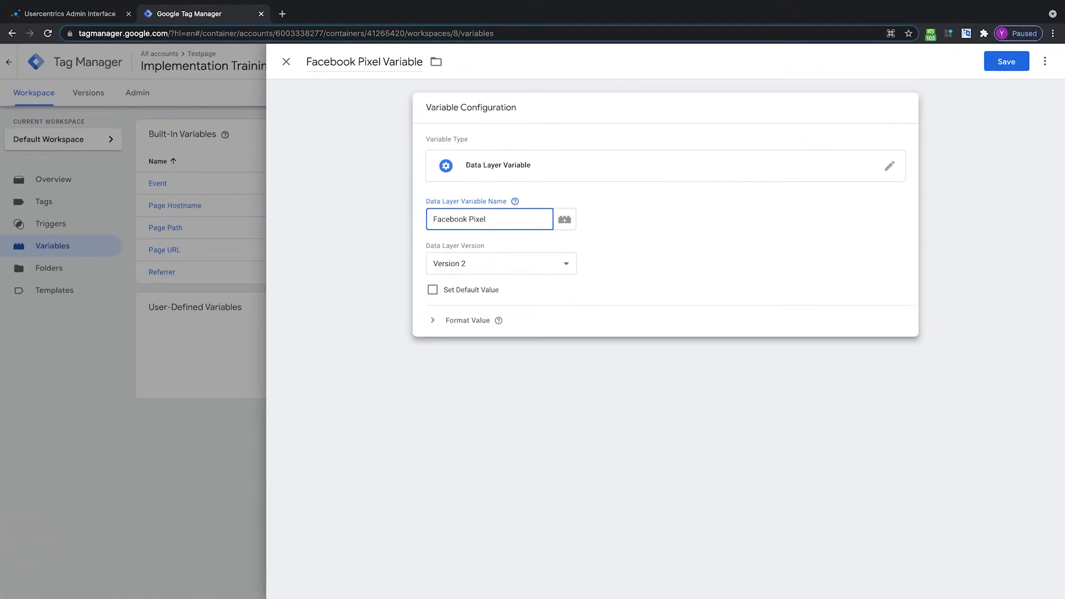
pyautogui.click(79, 15)
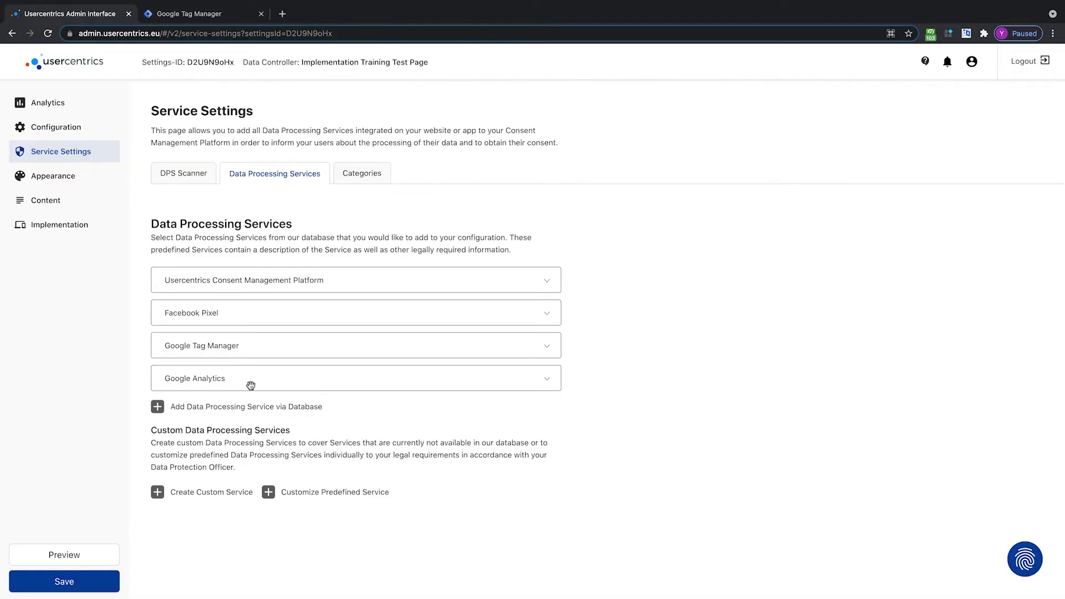
pyautogui.click(197, 17)
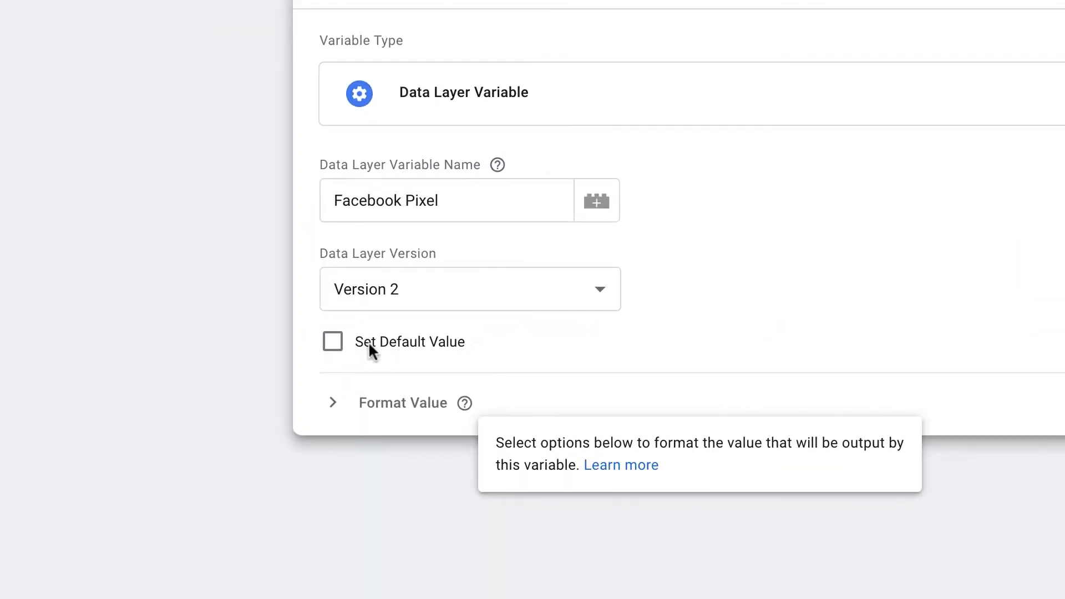
# - Give the Facebook Pixel Variable a default value of "false" and save it
pyautogui.click(334, 344)
pyautogui.click(383, 398)
pyautogui.write('false')
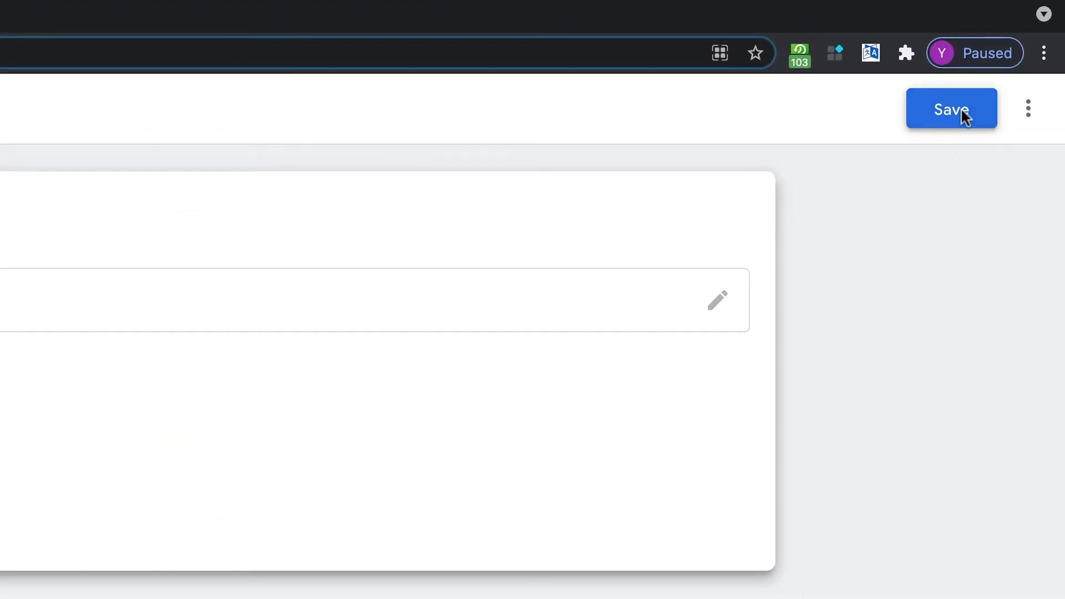
pyautogui.click(961, 107)
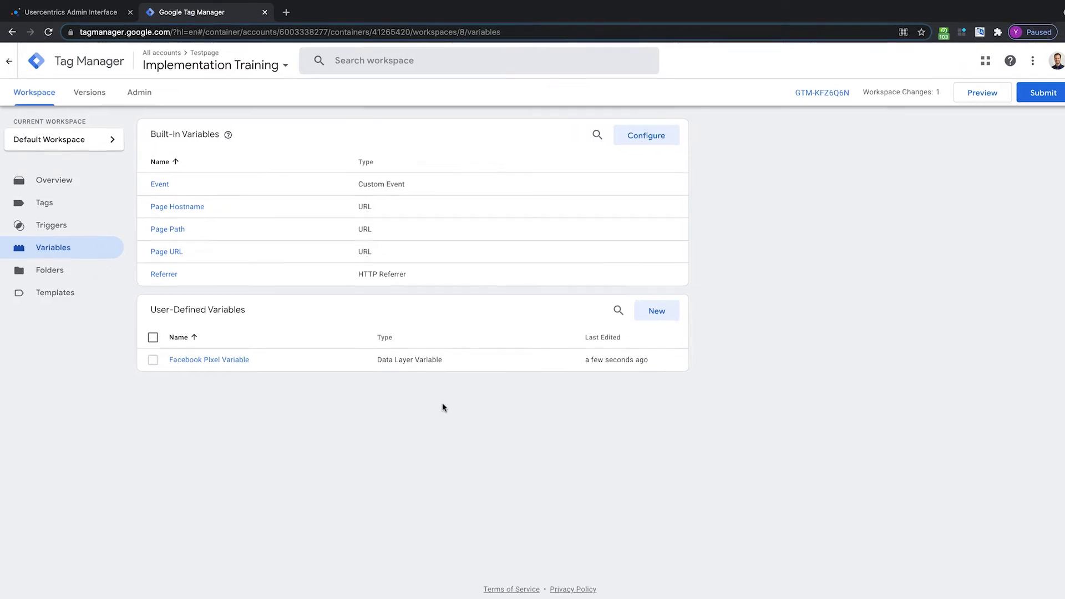
# - Create a new trigger and name it "Facebook Pixel Trigger"
pyautogui.click(54, 229)
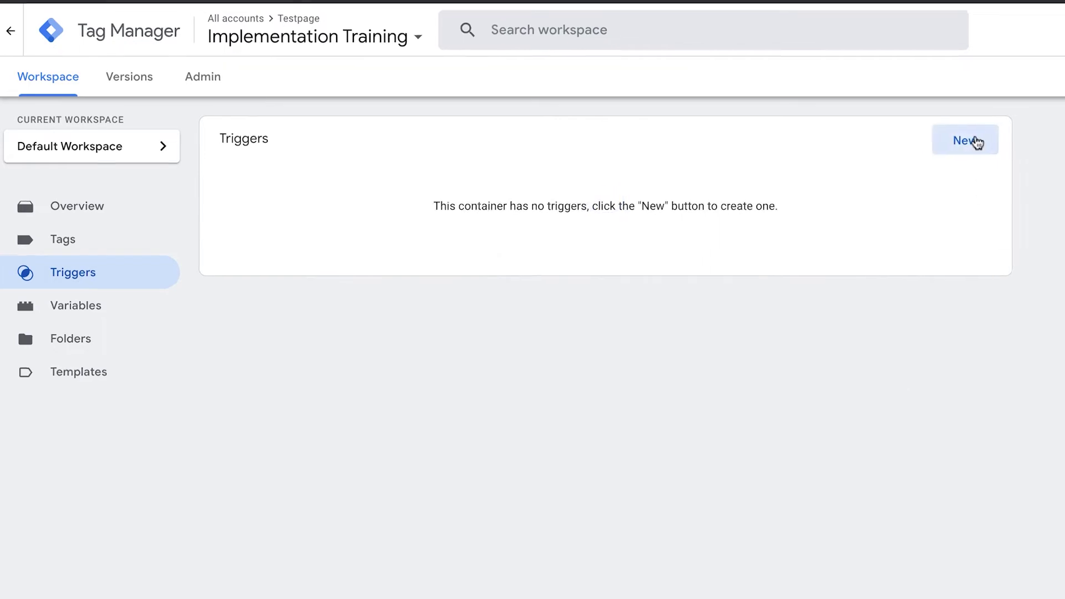
pyautogui.click(975, 142)
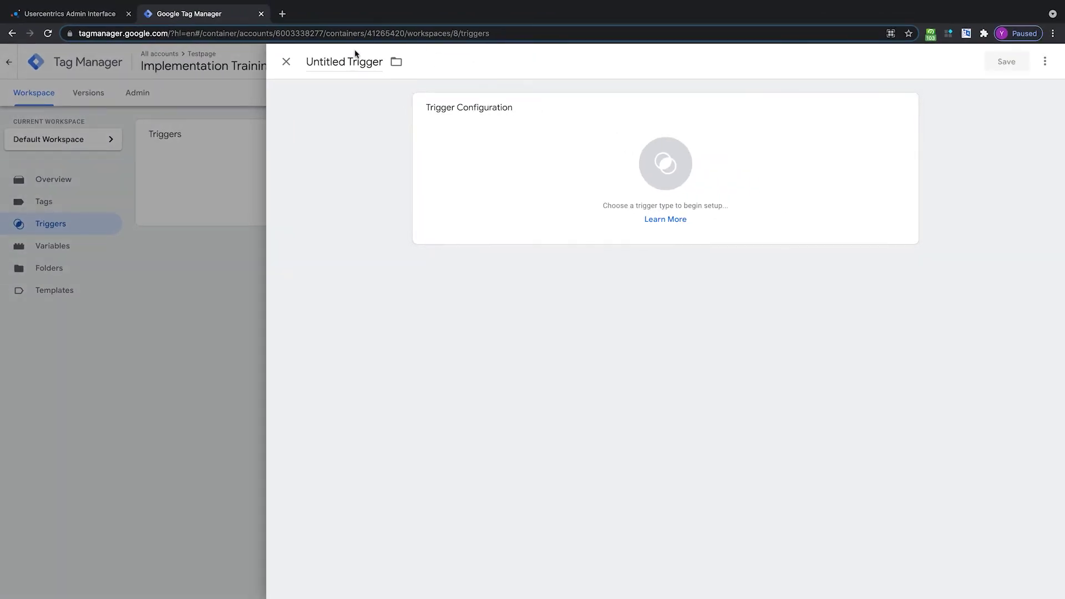
pyautogui.moveTo(345, 61); pyautogui.dragTo(296, 62)
pyautogui.write('Facebook P')
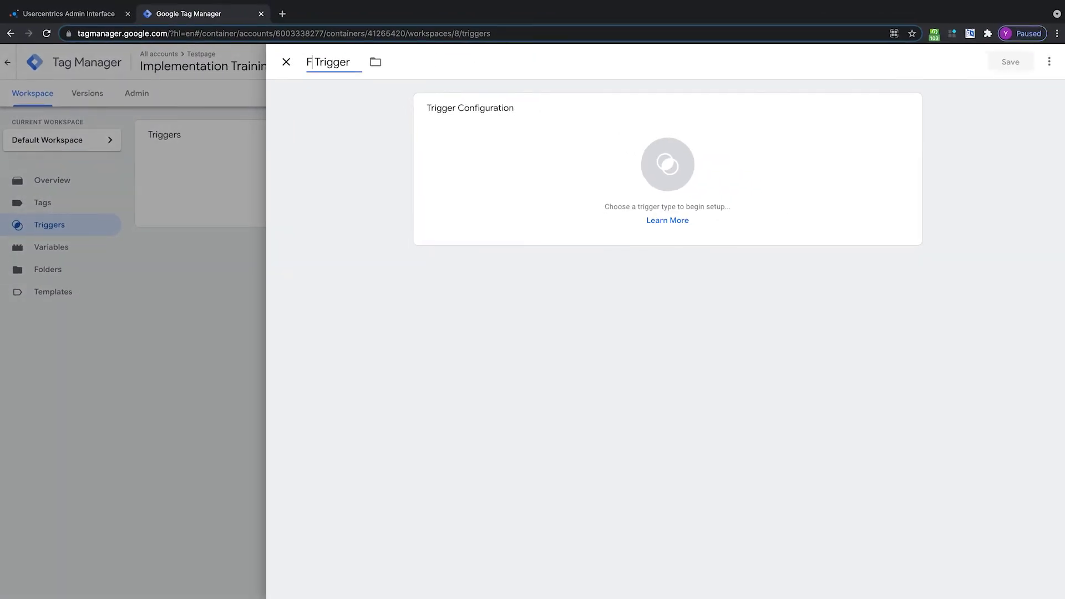
pyautogui.write('ixel')
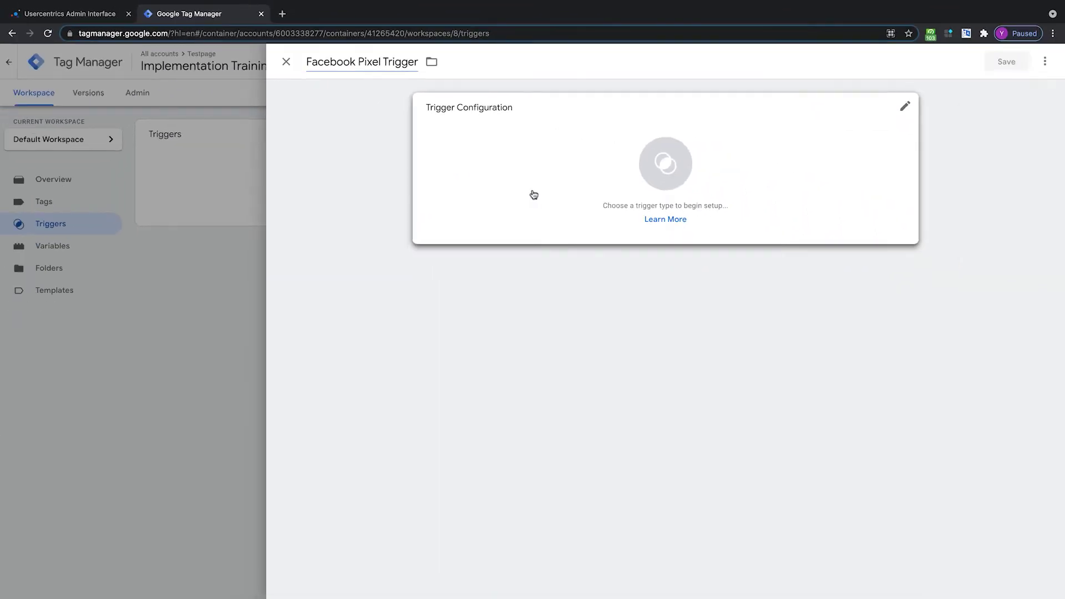
# - Make the trigger a Custom Event with event name "(consent_status.*)" and enable regex matching
pyautogui.click(533, 194)
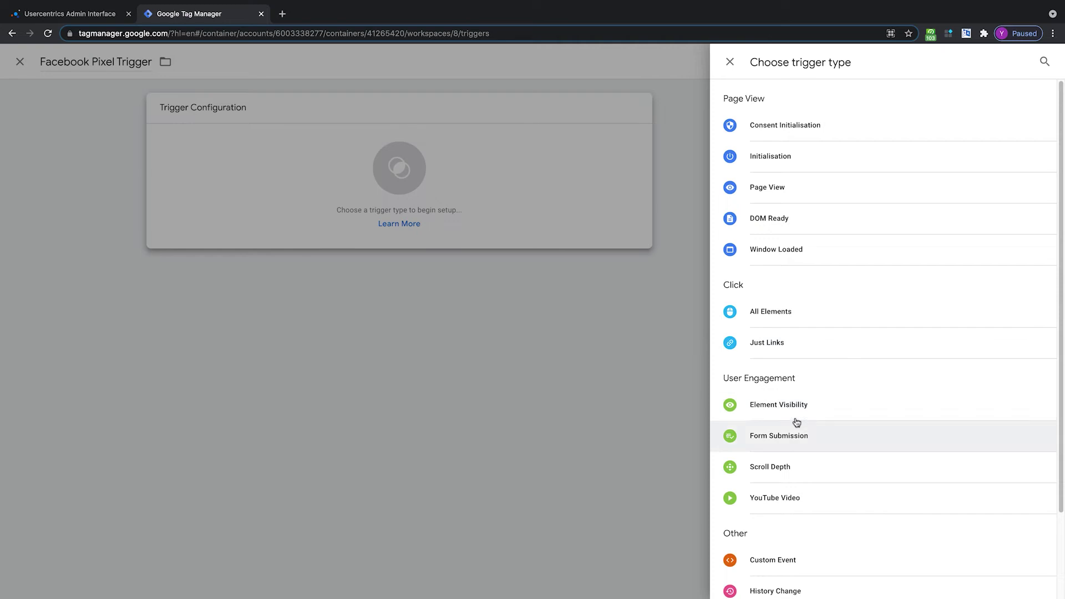
pyautogui.click(800, 564)
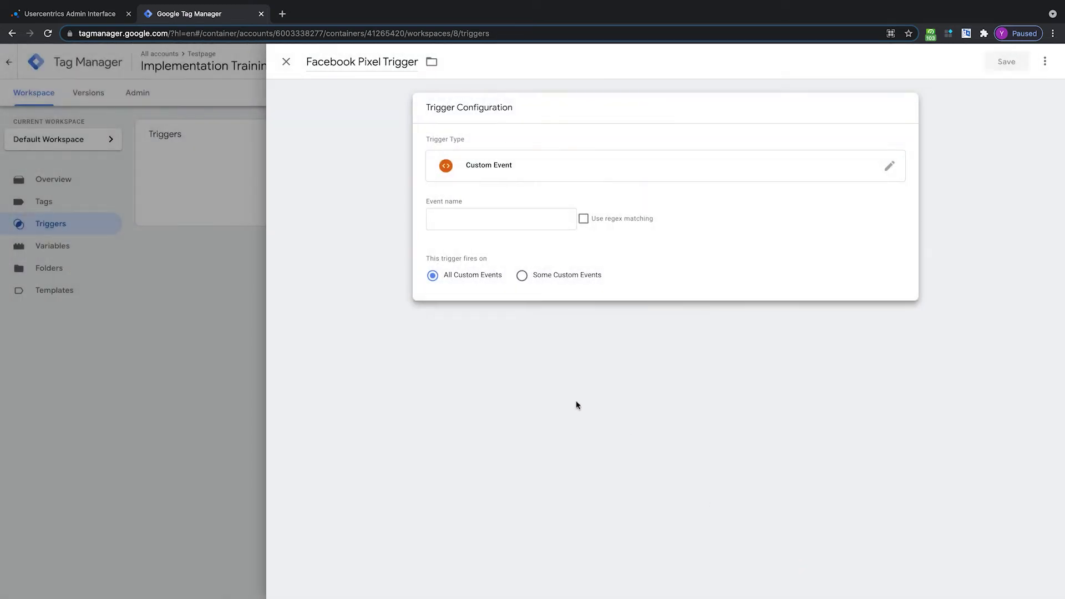
pyautogui.click(463, 224)
pyautogui.write('(consent_status.*)')
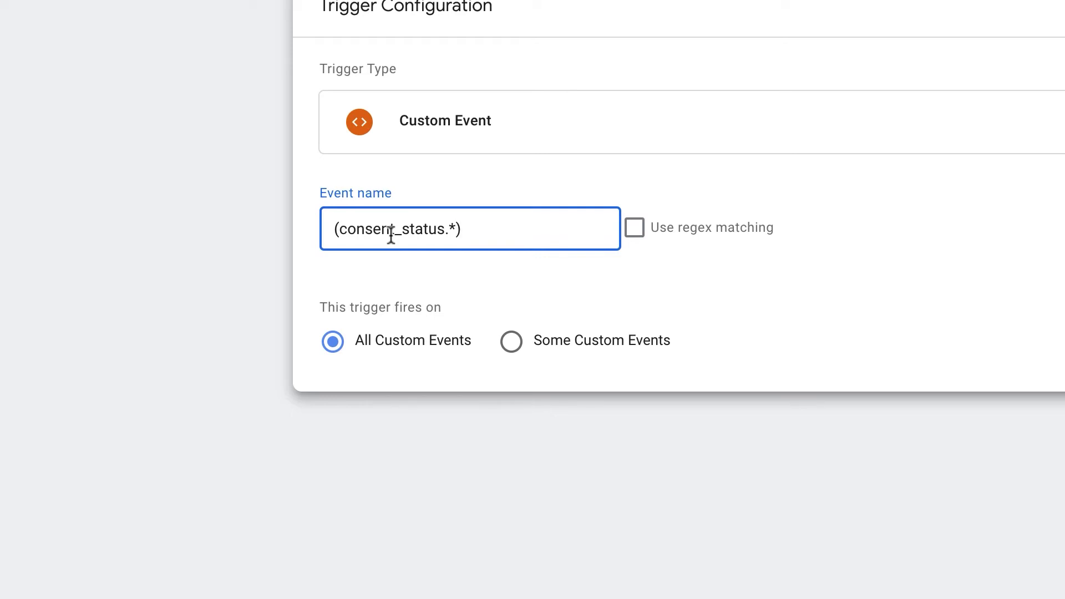
pyautogui.click(636, 230)
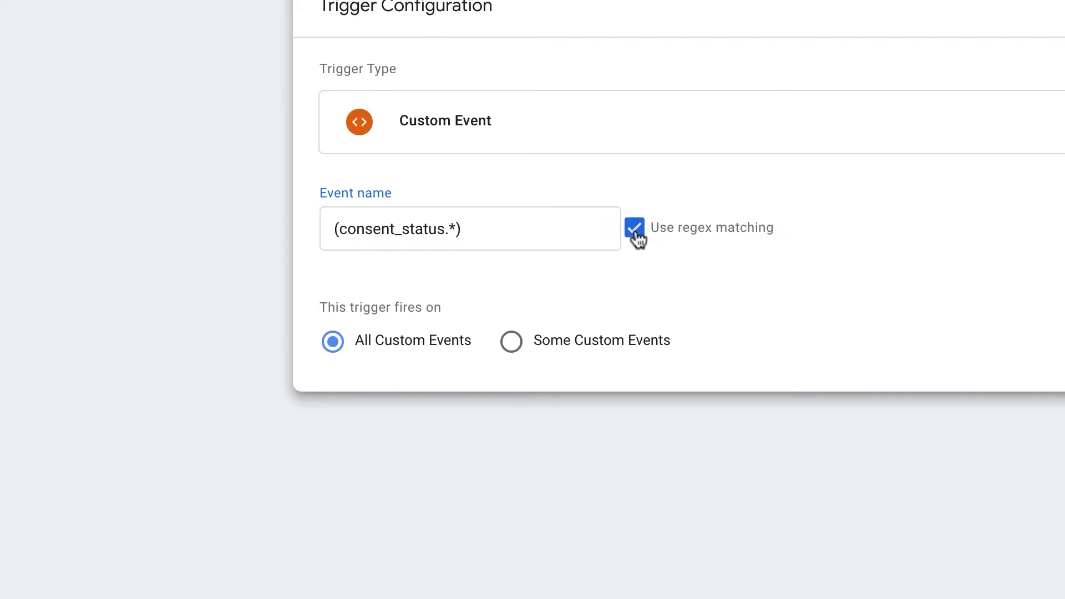
# - Restrict the trigger to some custom events where Facebook Pixel Variable contains "true", and save it
pyautogui.click(535, 345)
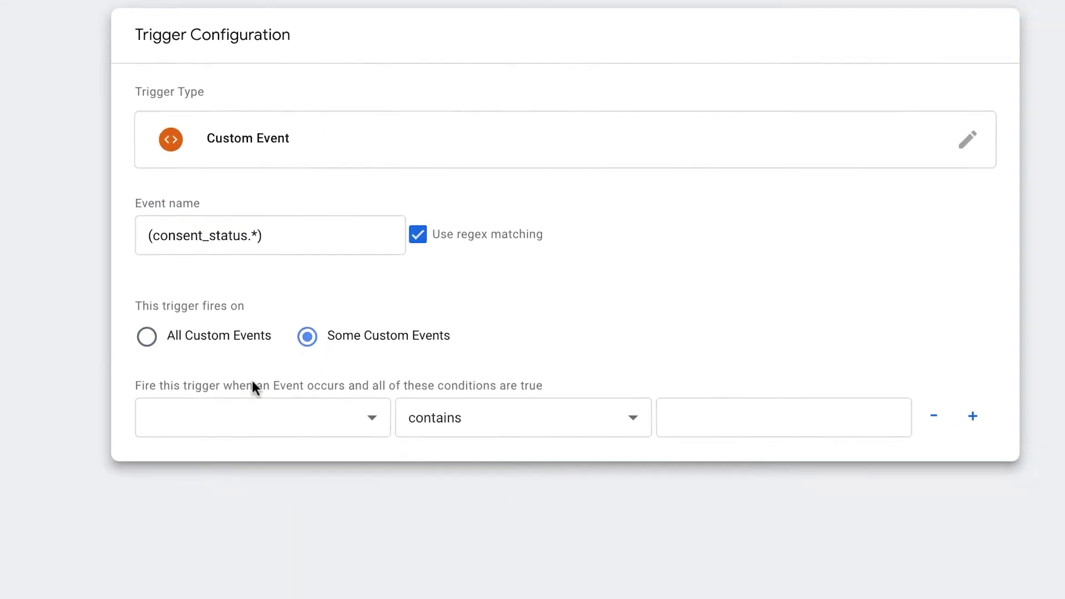
pyautogui.click(223, 420)
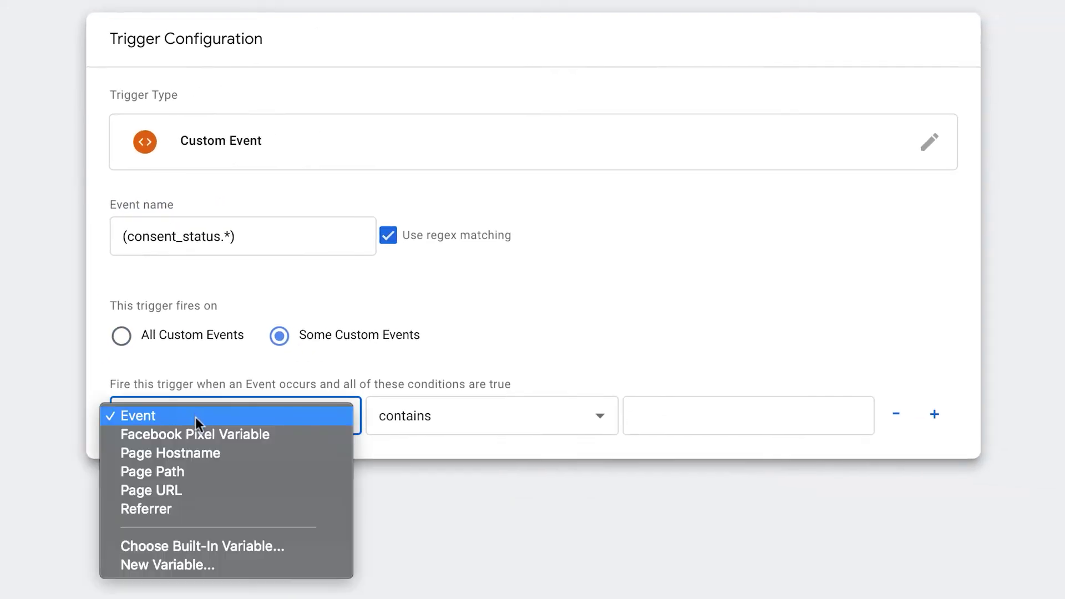
pyautogui.click(195, 431)
pyautogui.click(677, 414)
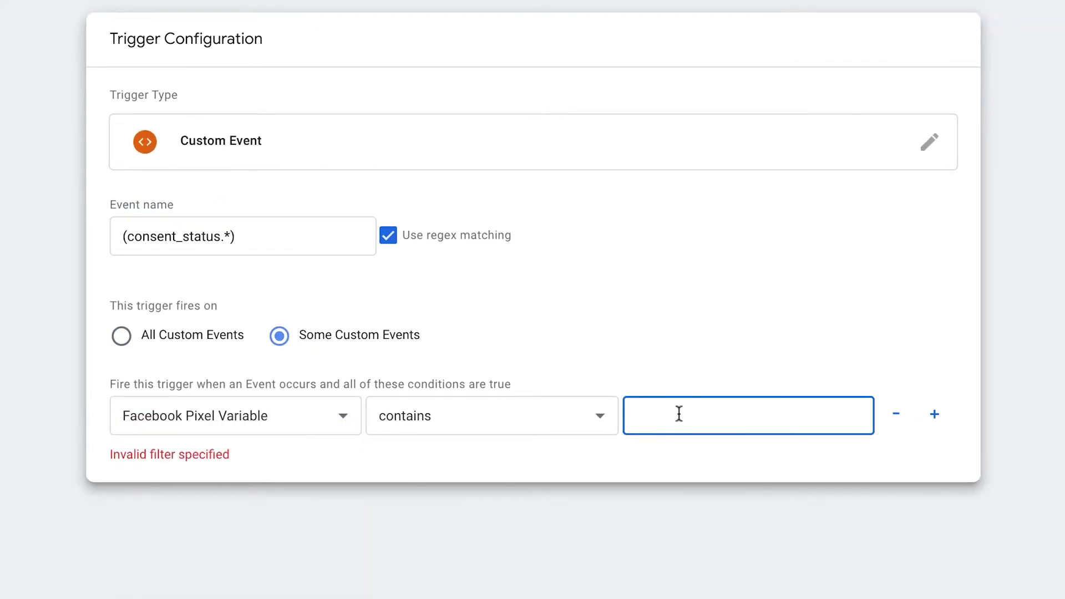
pyautogui.write('true')
pyautogui.click(770, 341)
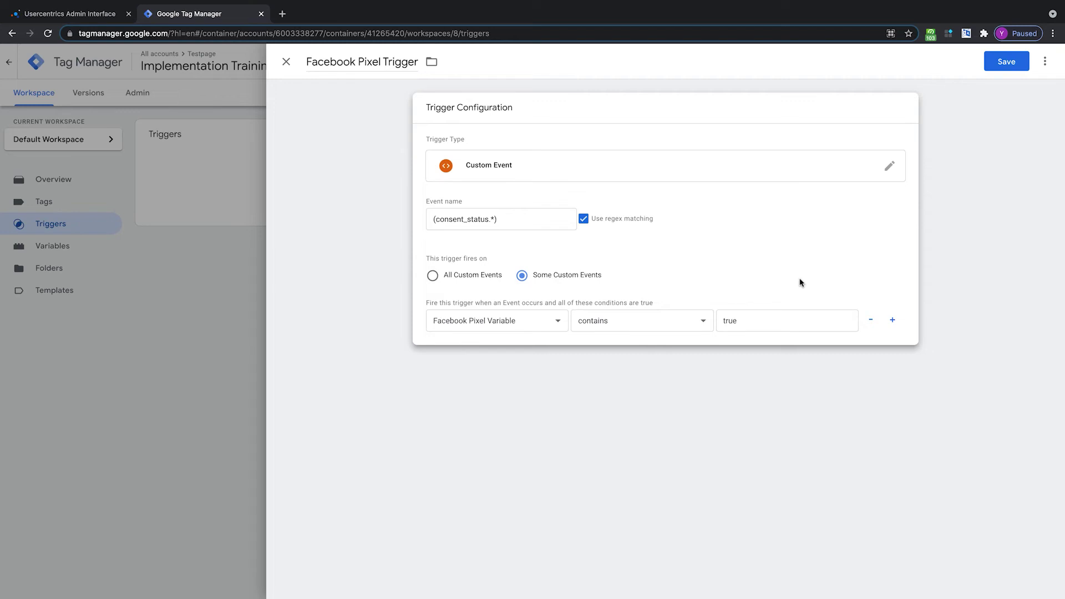
pyautogui.click(1006, 62)
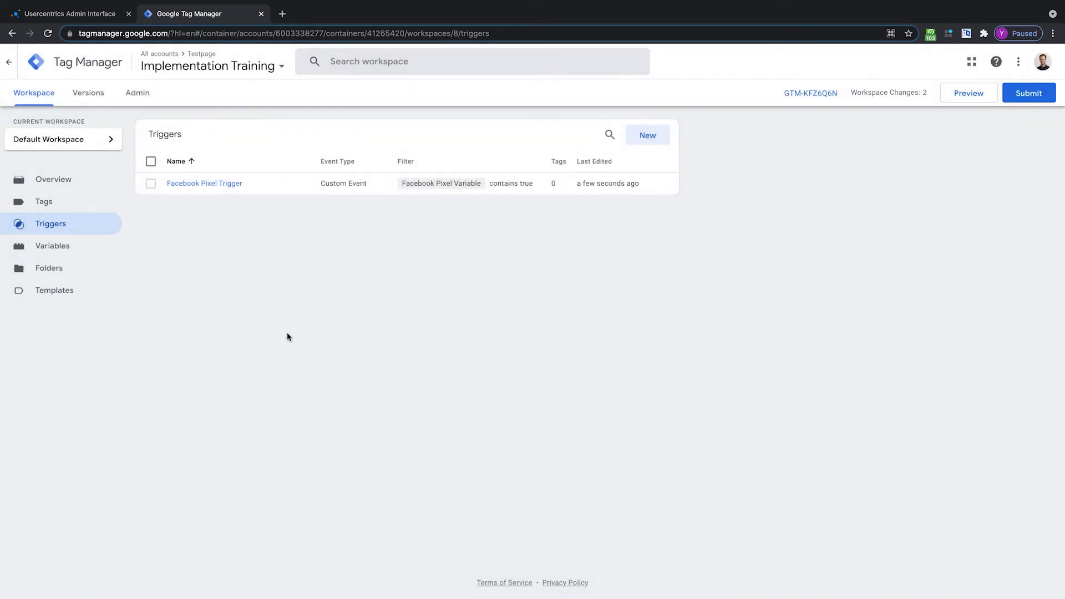
# - Assign Facebook Pixel Trigger as the firing trigger of the Facebook Pixel Tag, check its tag firing options, and save the tag
pyautogui.click(51, 201)
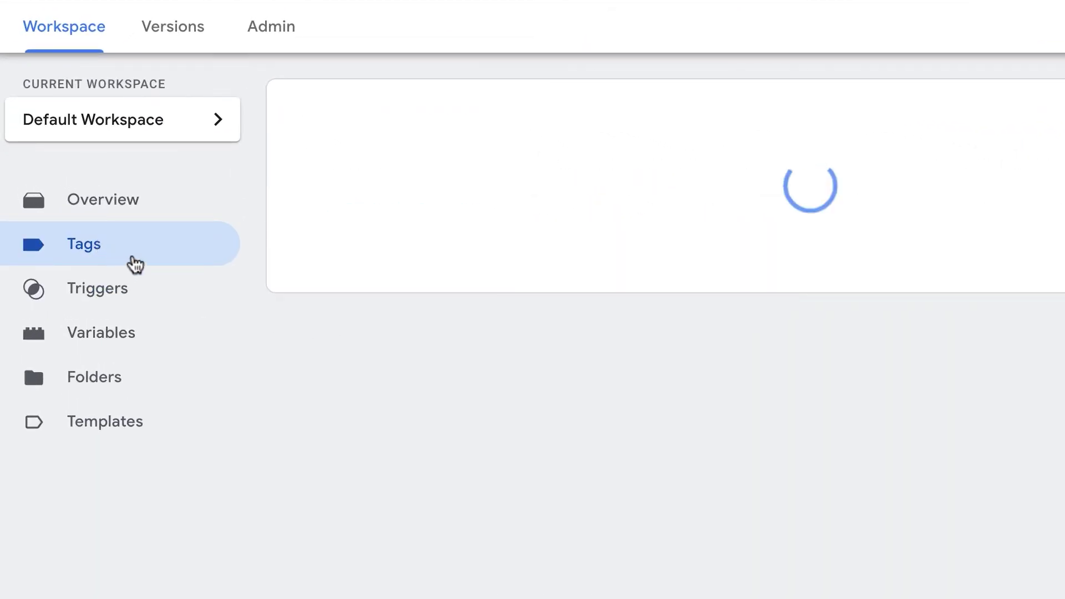
pyautogui.click(394, 210)
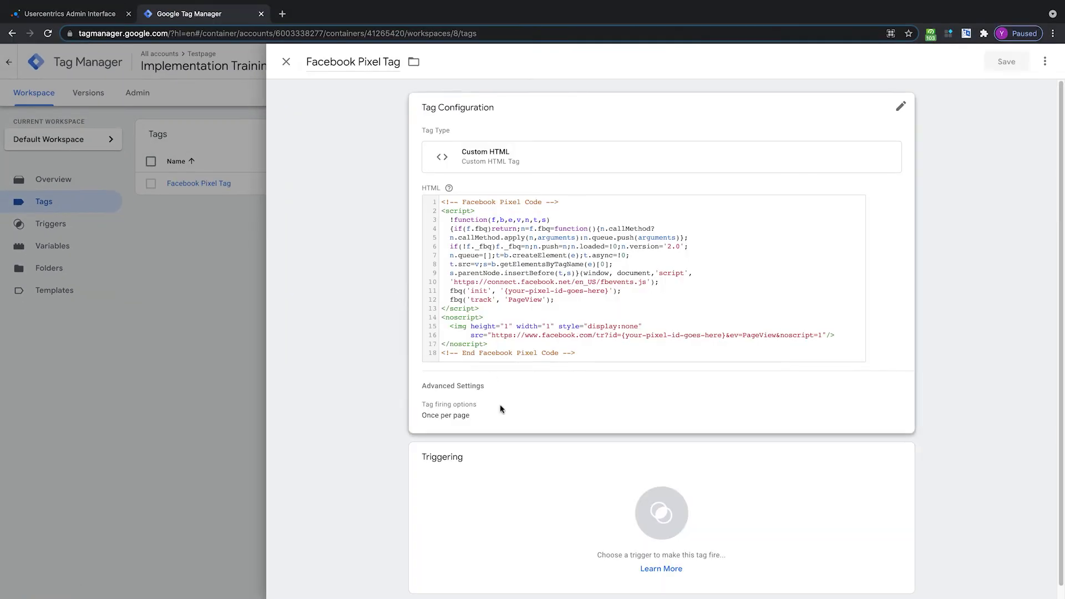
pyautogui.click(478, 472)
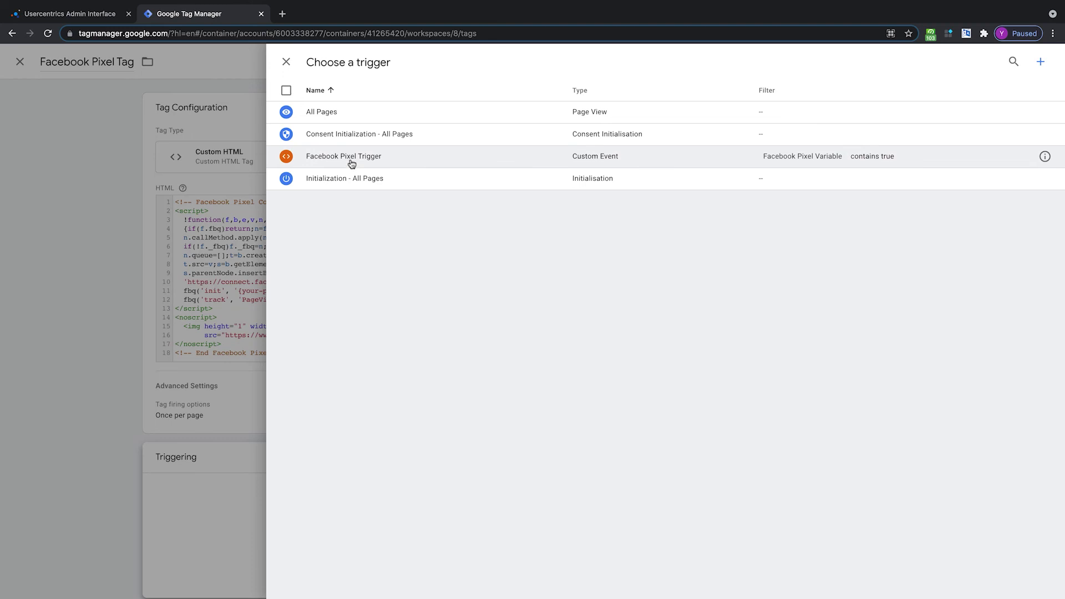
pyautogui.click(352, 157)
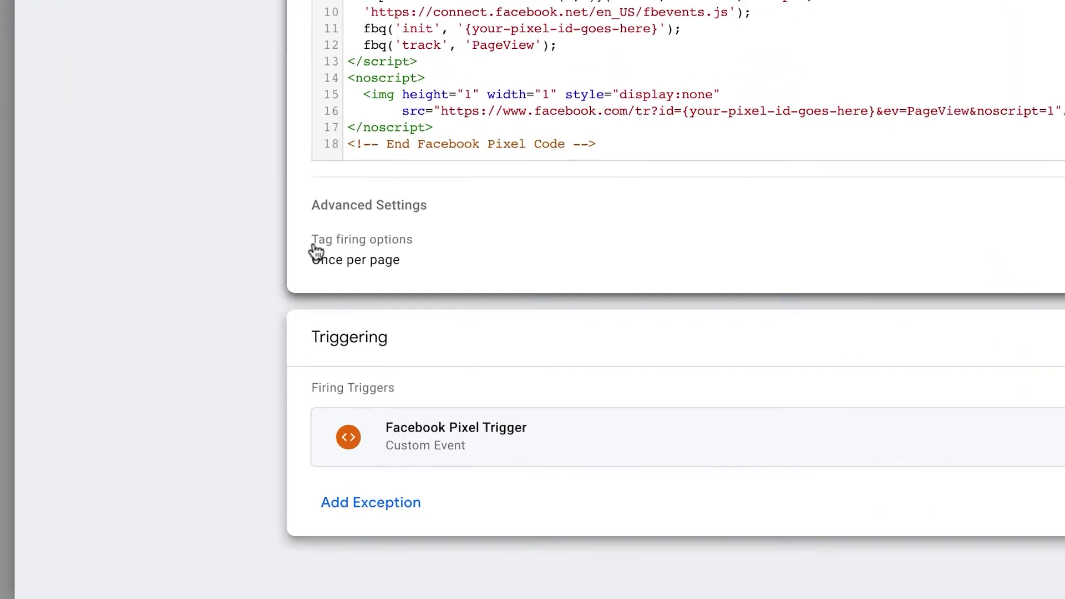
pyautogui.click(340, 227)
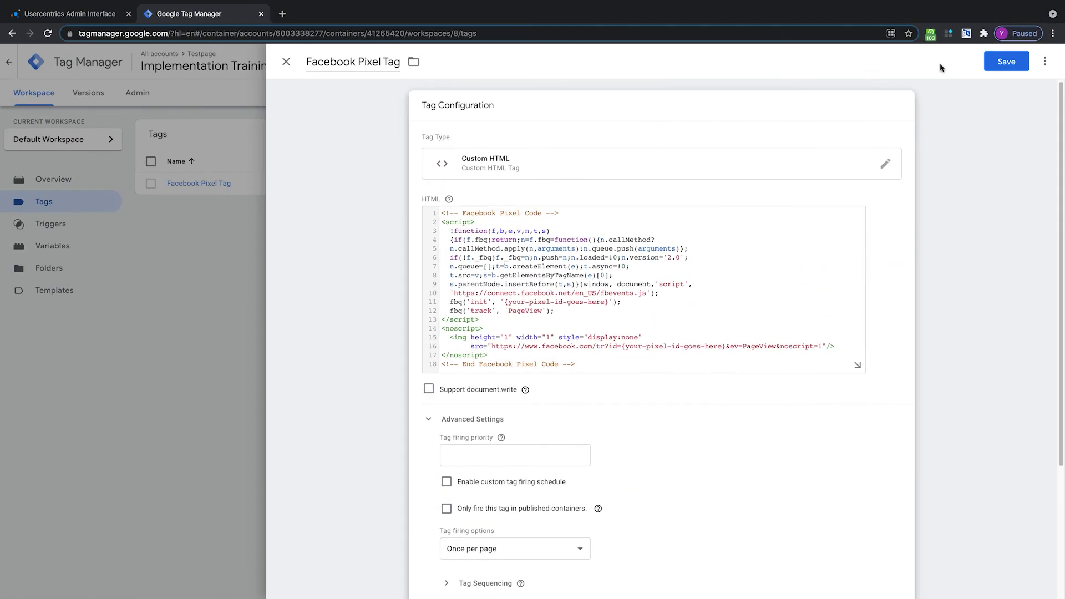
pyautogui.click(1001, 63)
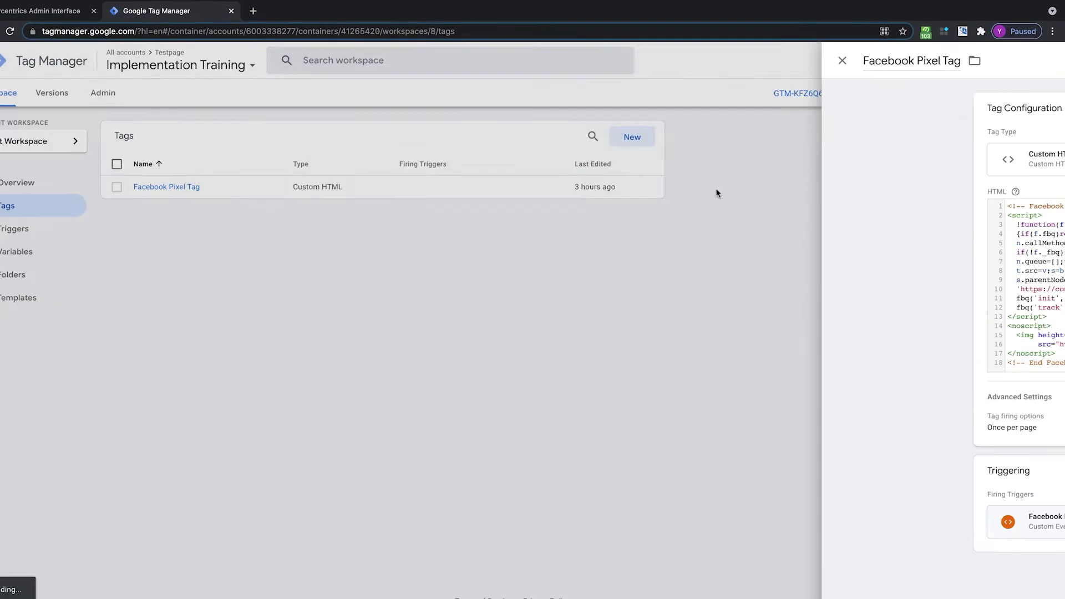